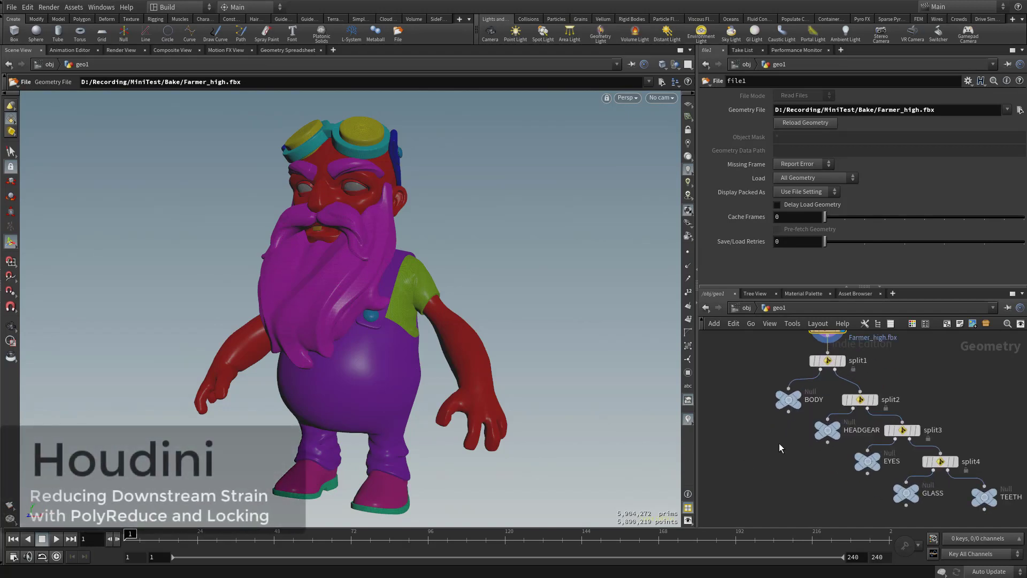
- Display the BODY null and inspect its geometry and memory information
middle_click_drag(788, 461, 753, 456)
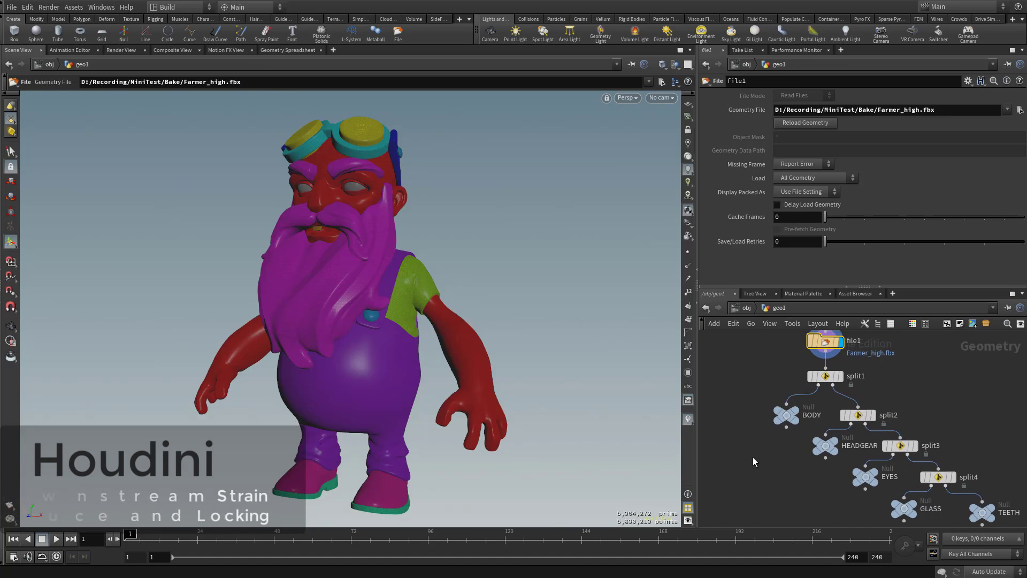
left_click(788, 415)
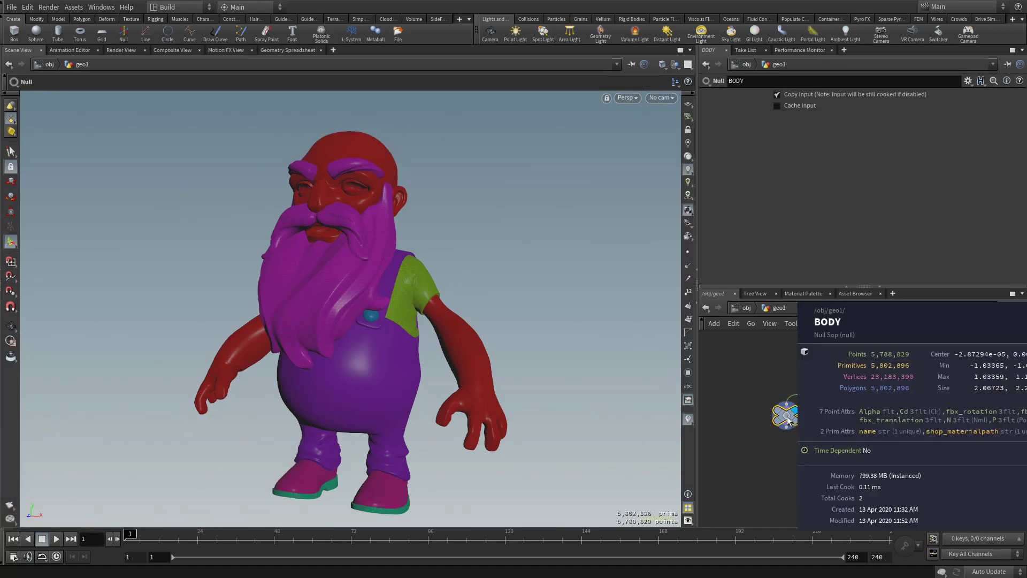
middle_click(788, 419)
- Add a PolyReduce node, connect the BODY null to its first input, and display it
middle_click_drag(776, 477, 745, 453)
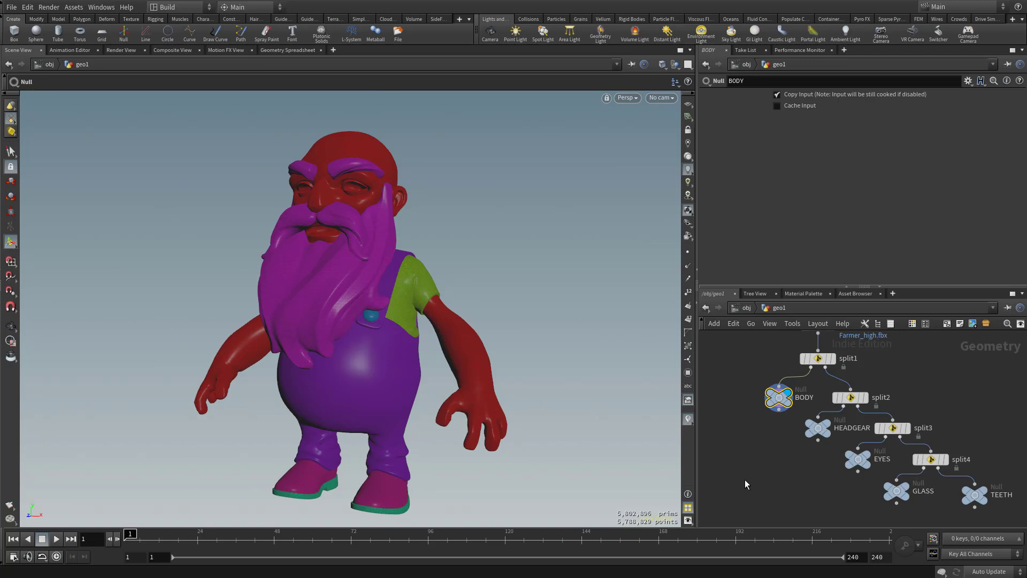
key("Tab")
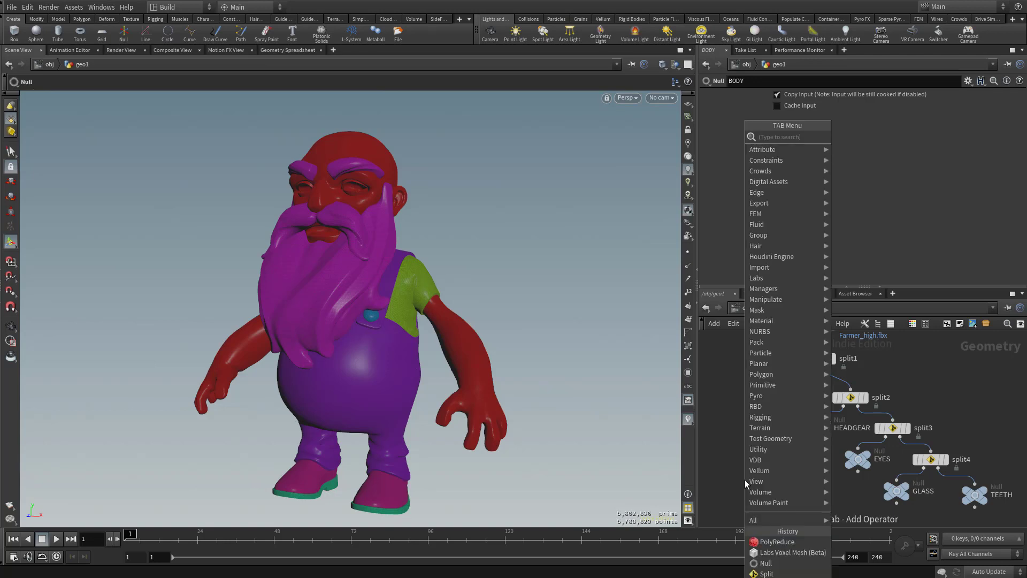
type("polyred")
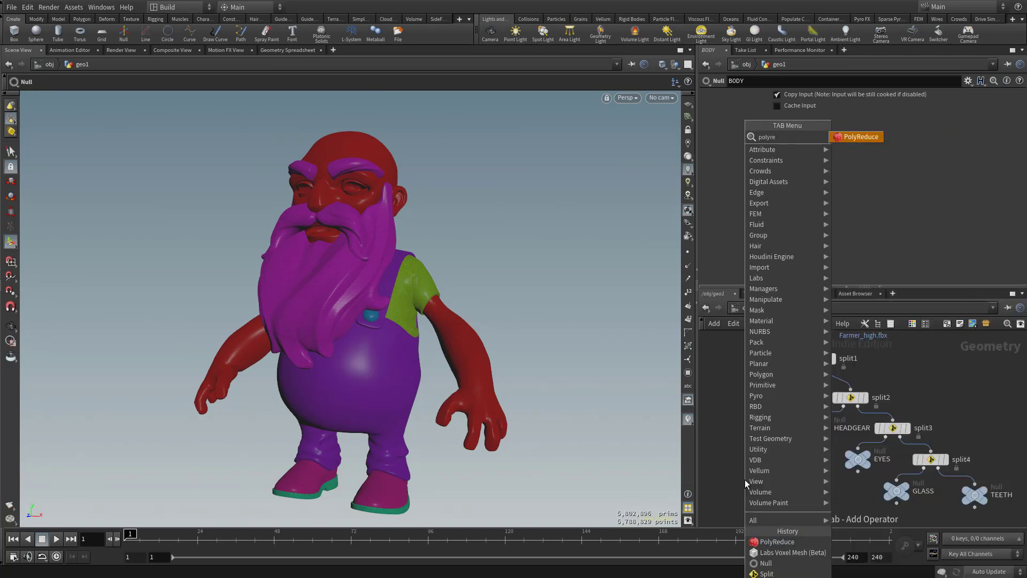
key("Return")
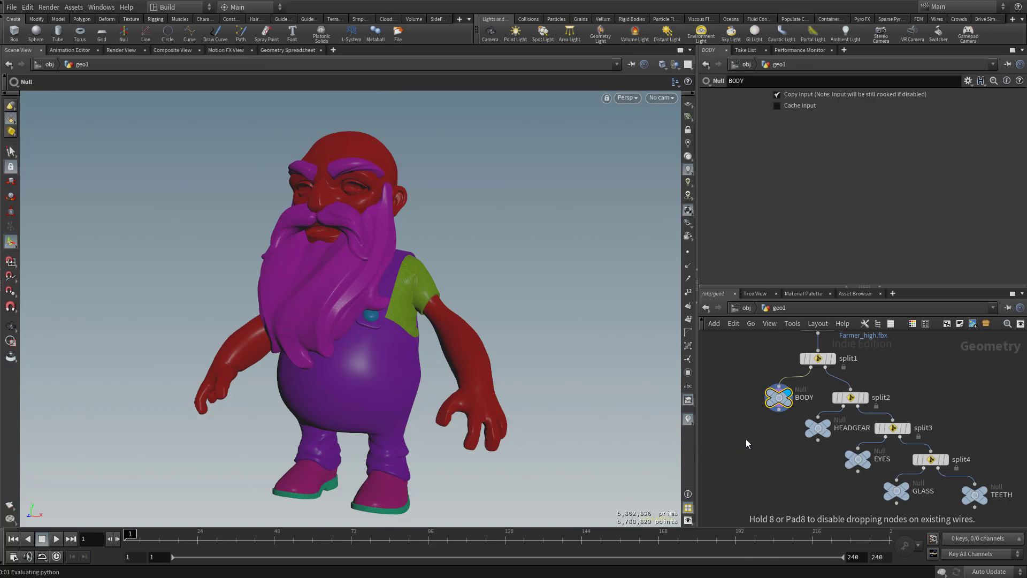
left_click(746, 438)
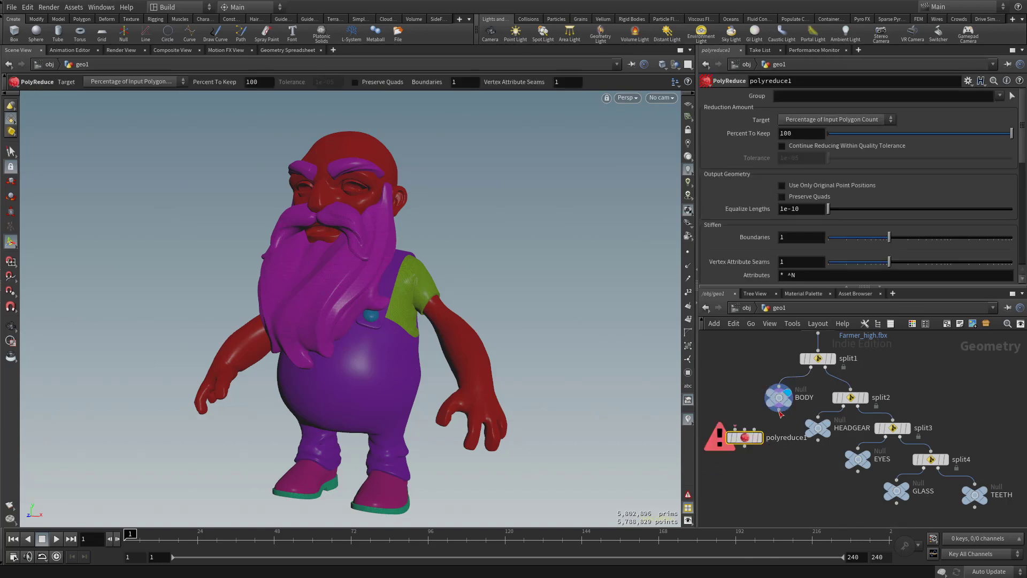
left_click(780, 410)
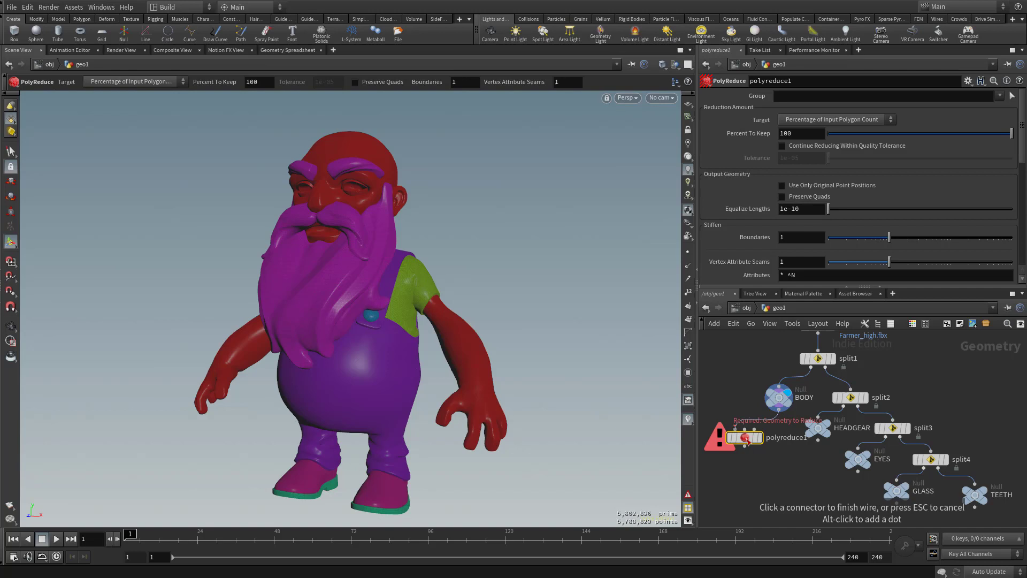
left_click(747, 442)
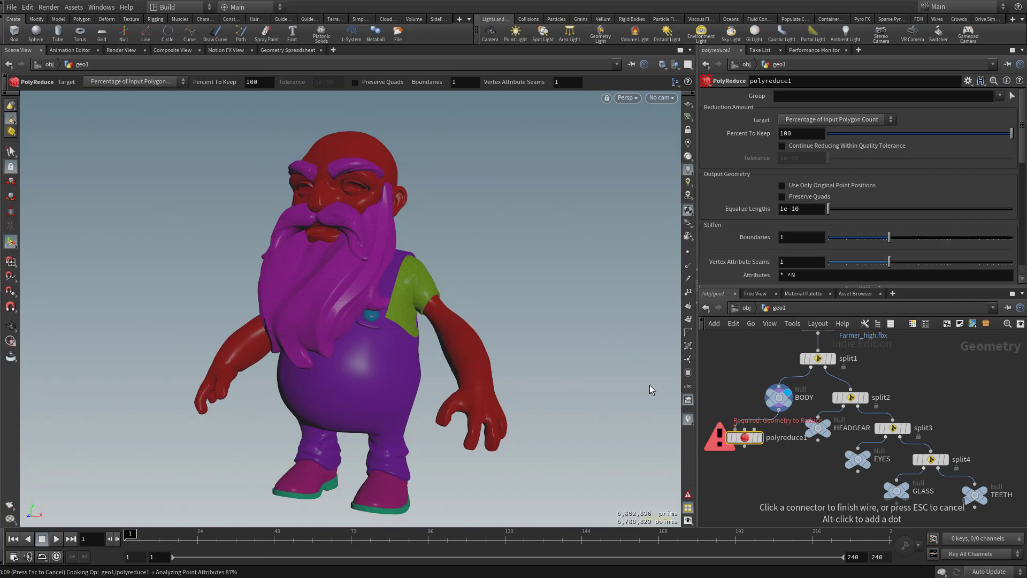
left_click(761, 439)
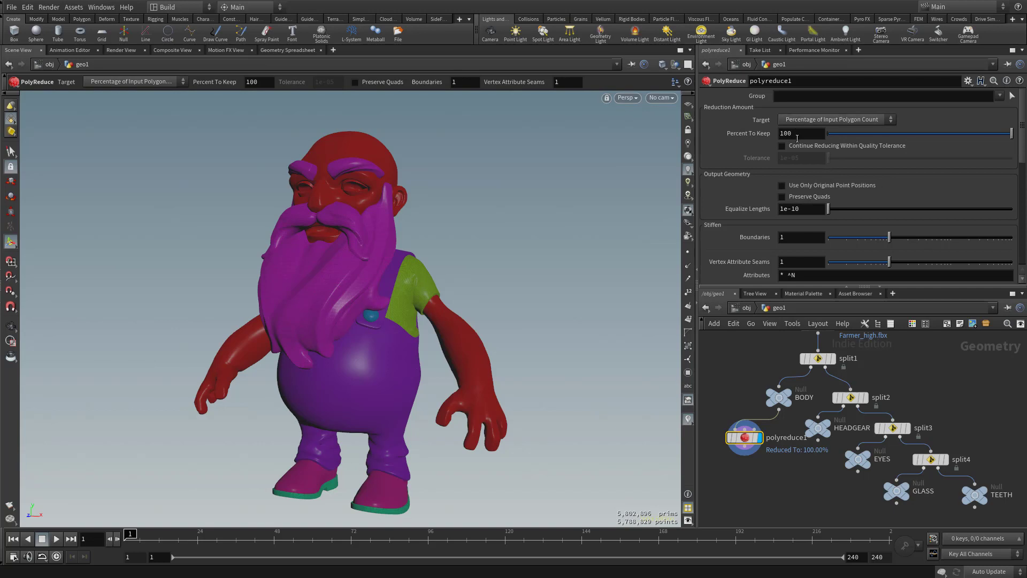
- Set the scene's update mode to Manual
left_click(846, 121)
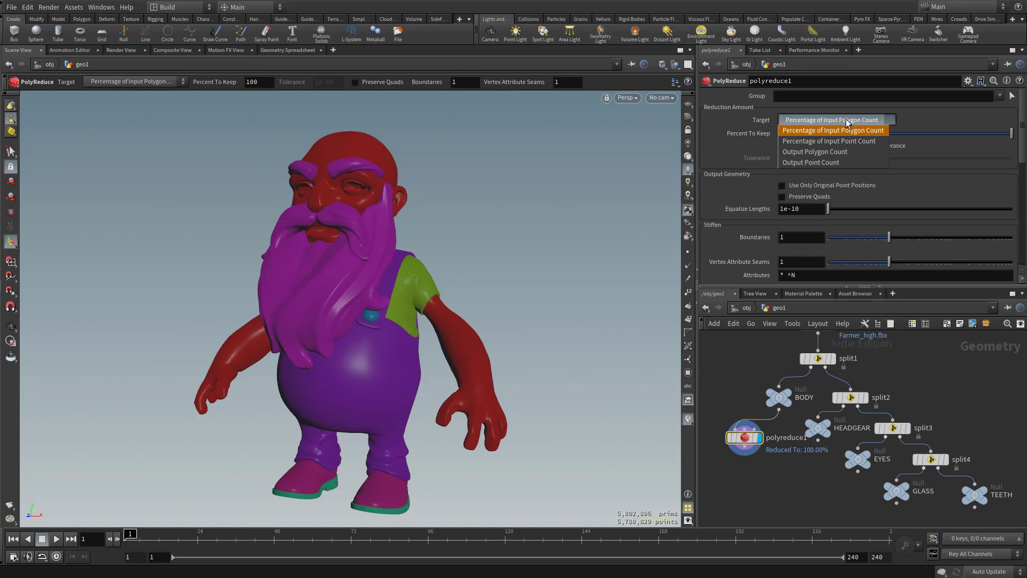
left_click(846, 121)
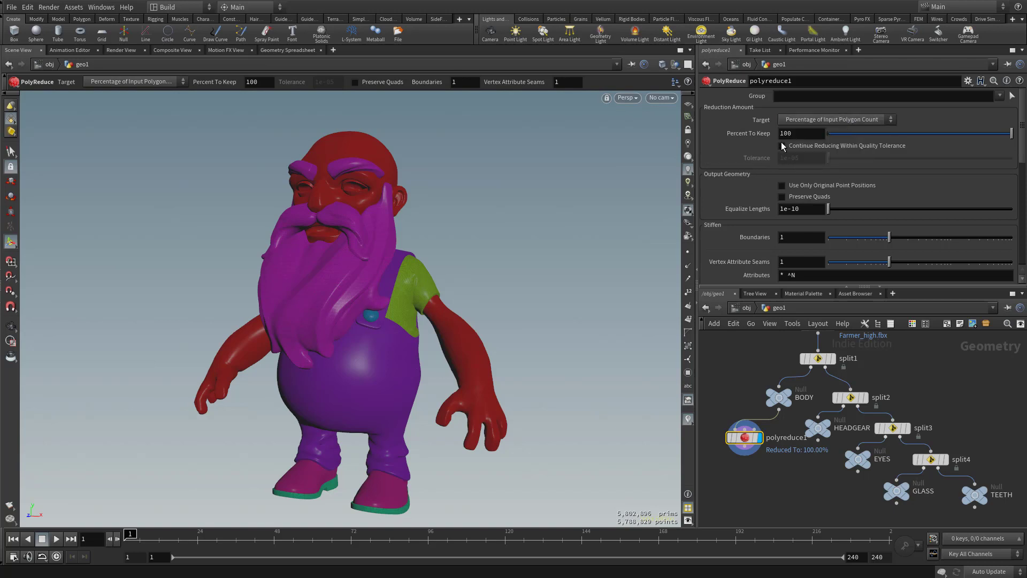
left_click(1020, 572)
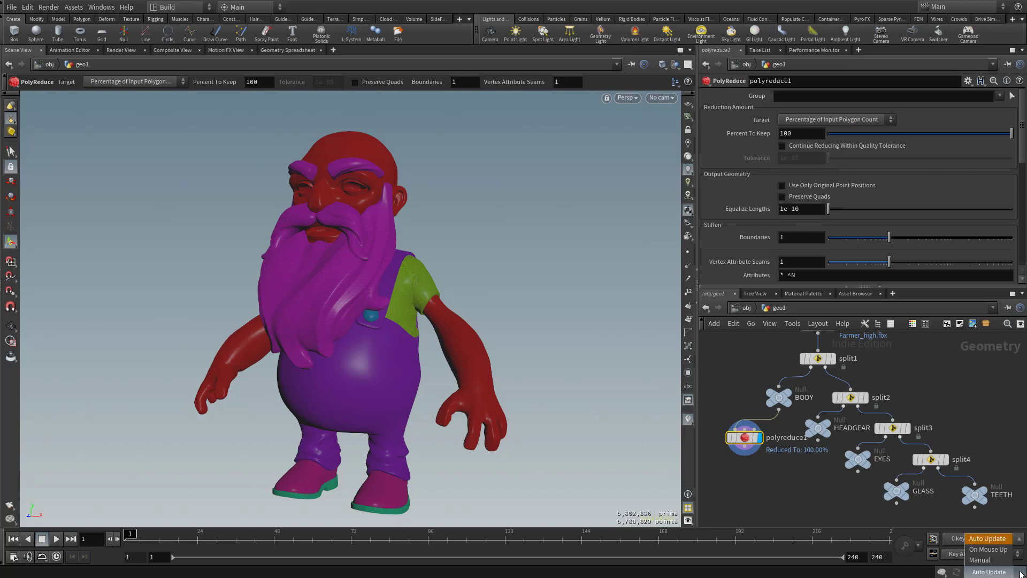
left_click(989, 566)
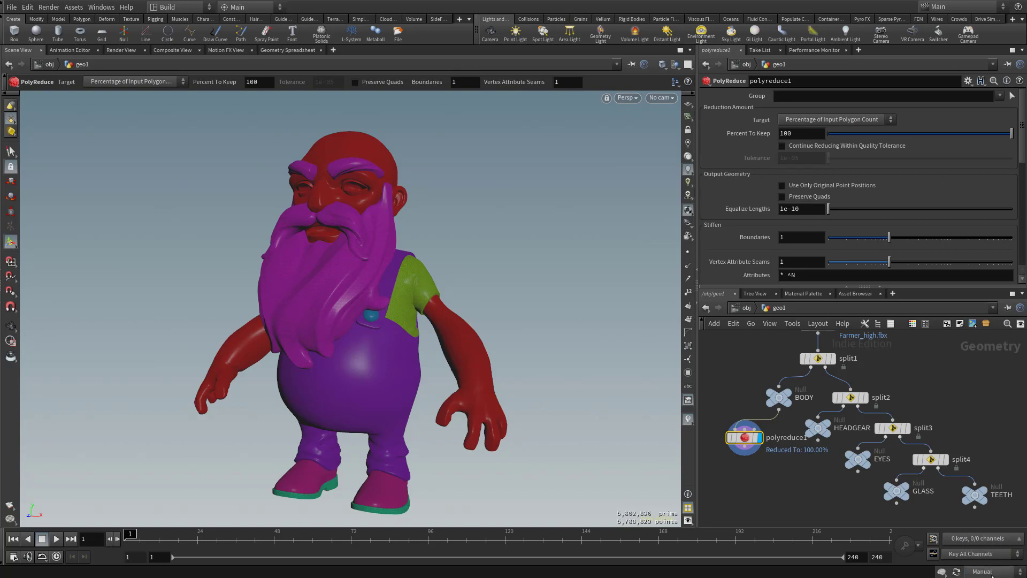
- Set the PolyReduce target to Output Polygon Count with 150000 as the number to keep
left_click(809, 121)
left_click(810, 154)
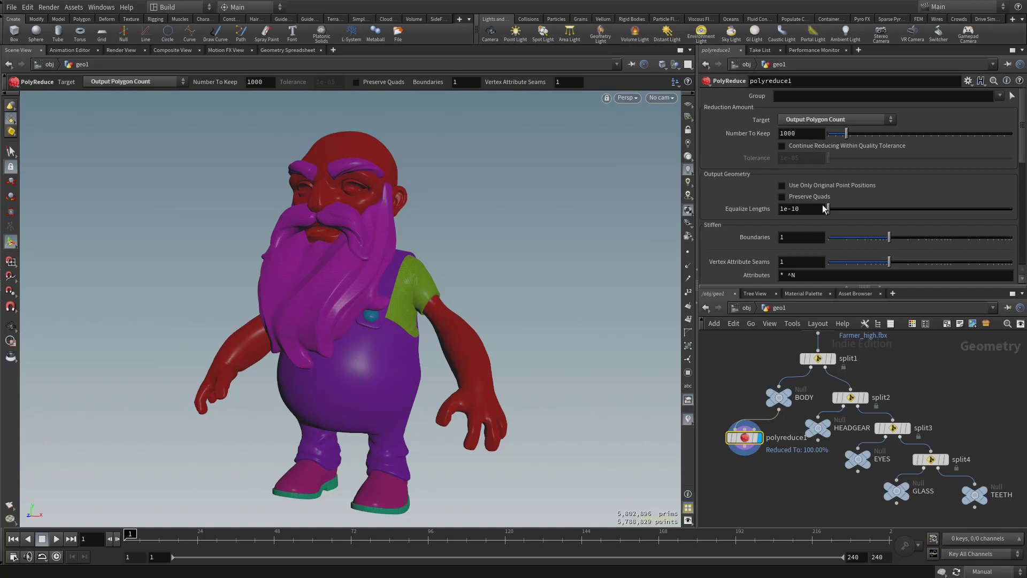
left_click_drag(801, 134, 733, 202)
type("150000")
key("Return")
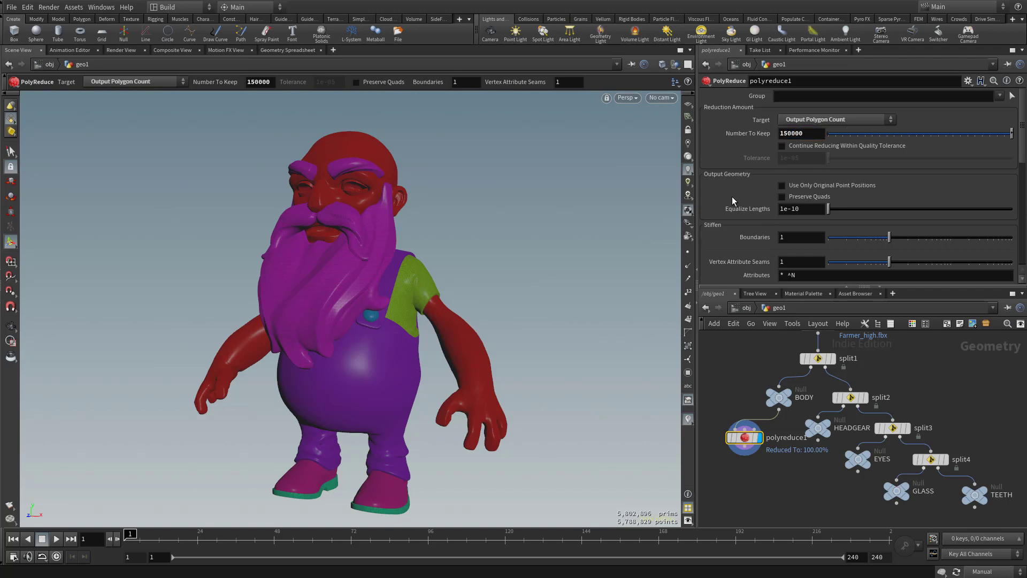
- Set the scene's update mode to Auto Update to cook the polygon reduction
left_click(984, 571)
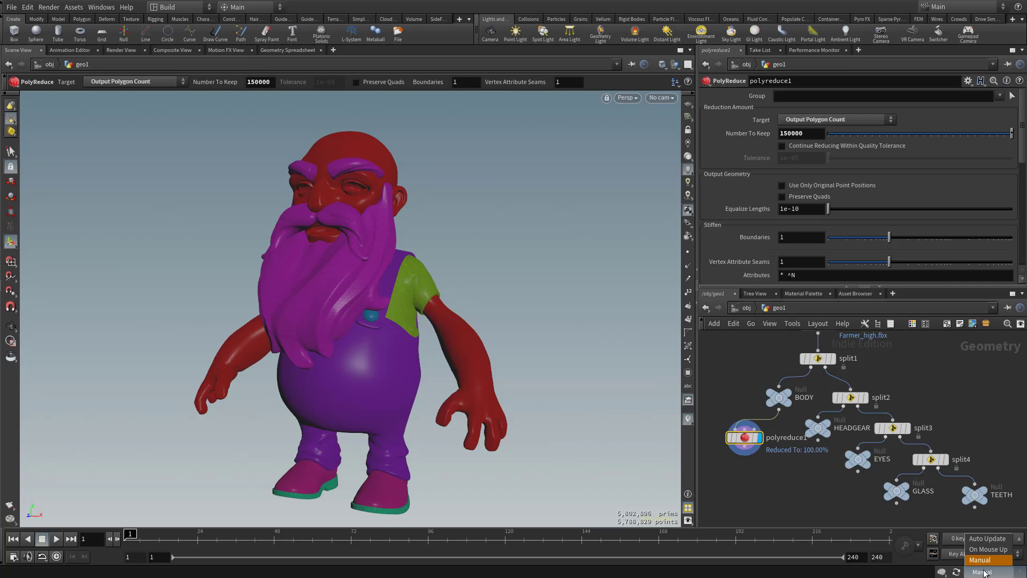
left_click(987, 538)
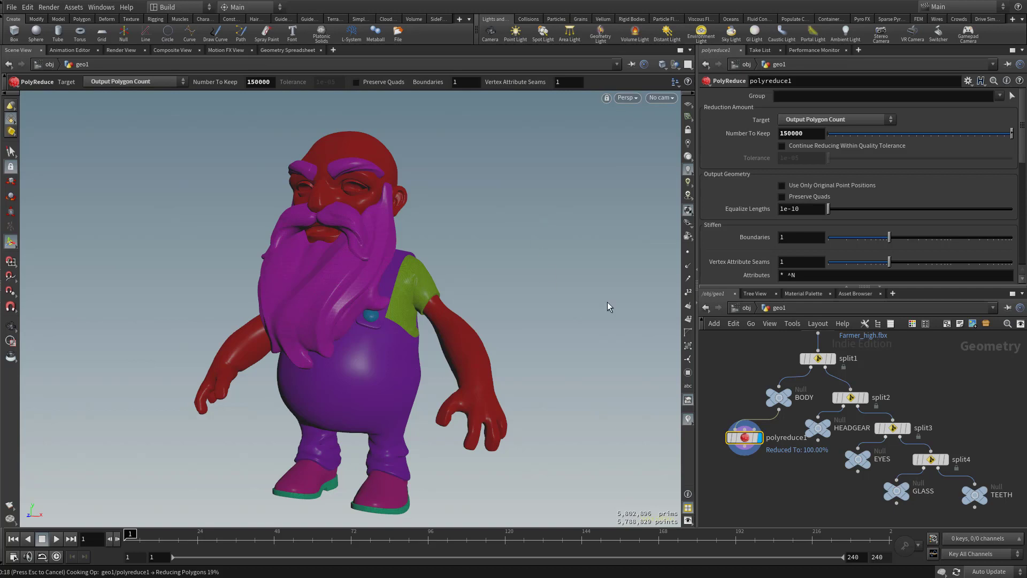
scroll(891, 388, "down", 2)
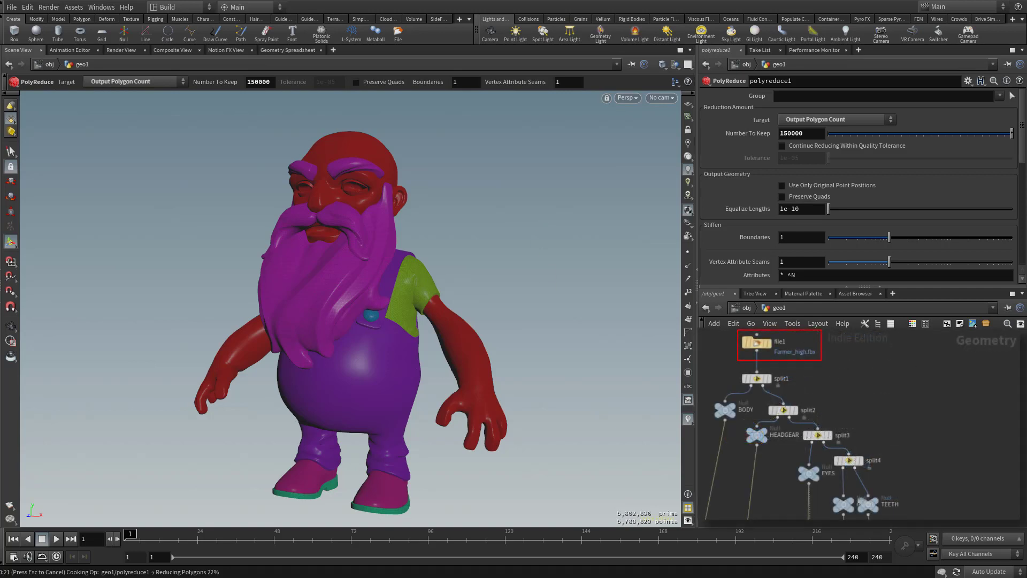
scroll(753, 450, "up", 1)
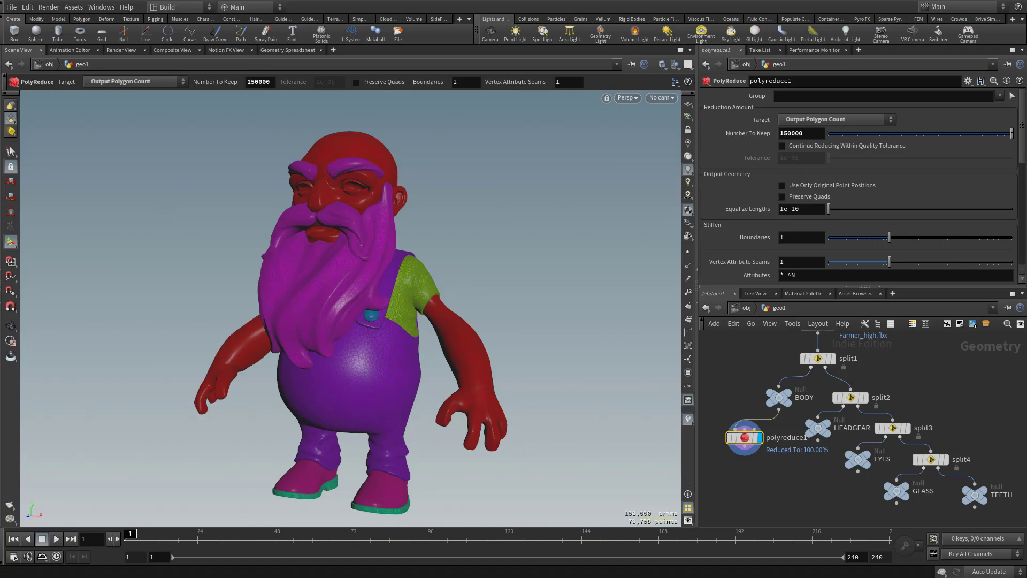
- Examine the reduced body mesh in the viewport, checking the face, beard, clothing and limbs
left_click_drag(528, 215, 499, 216, "alt")
right_click_drag(499, 215, 543, 269, "alt")
left_click_drag(543, 268, 544, 242)
right_click_drag(545, 242, 337, 206)
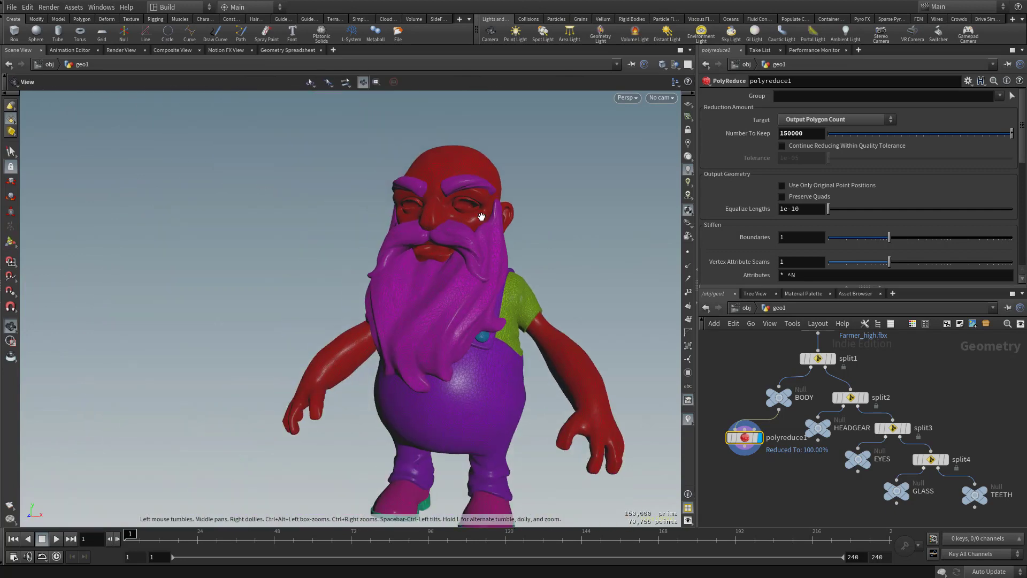
middle_click_drag(545, 220, 506, 204)
left_click_drag(486, 202, 491, 207)
middle_click_drag(505, 200, 490, 194)
right_click_drag(489, 194, 531, 206, "alt")
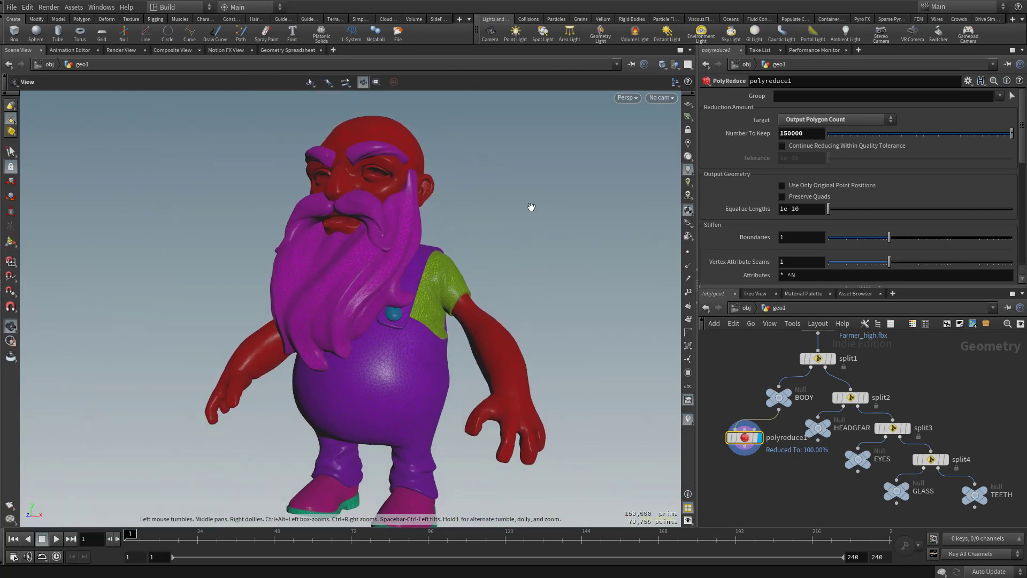
middle_click_drag(531, 206, 517, 193, "alt")
middle_click_drag(531, 242, 489, 218, "alt")
left_click_drag(489, 218, 529, 224)
key("Return")
- Lock the PolyReduce node connected to BODY
middle_click_drag(804, 371, 823, 383)
middle_click_drag(763, 408, 759, 395)
mouse_move(753, 438)
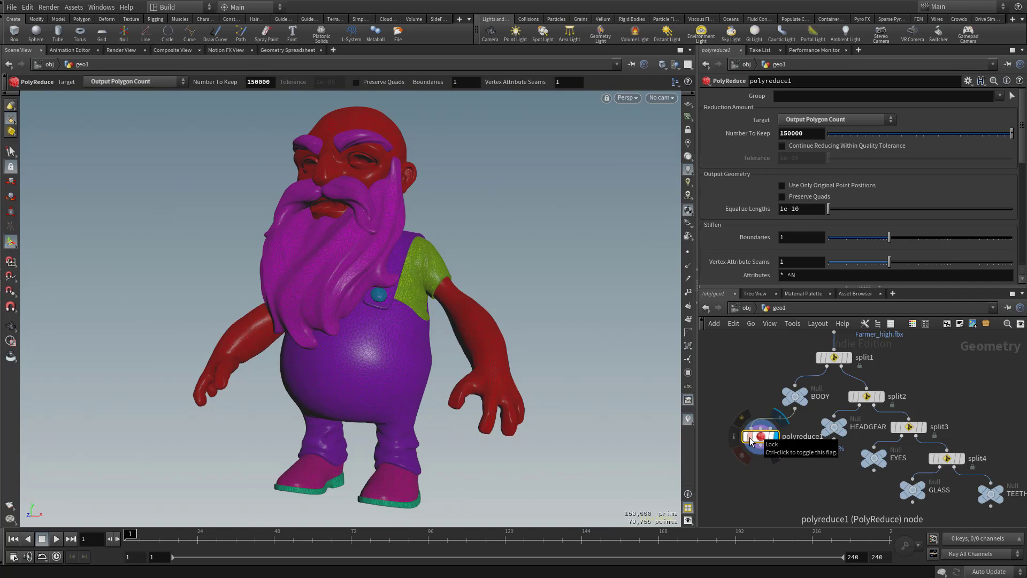
right_click(763, 436)
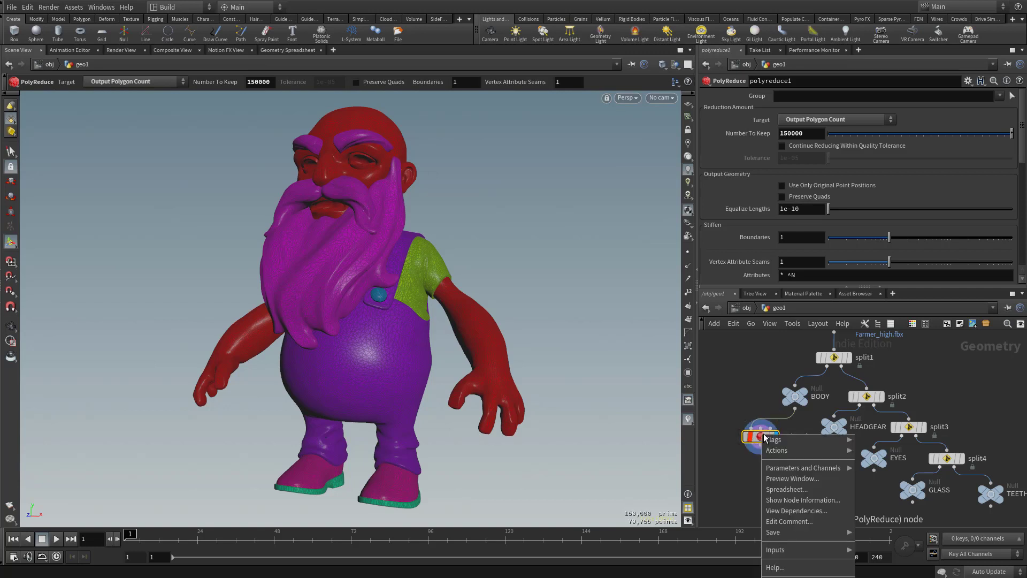
mouse_move(803, 444)
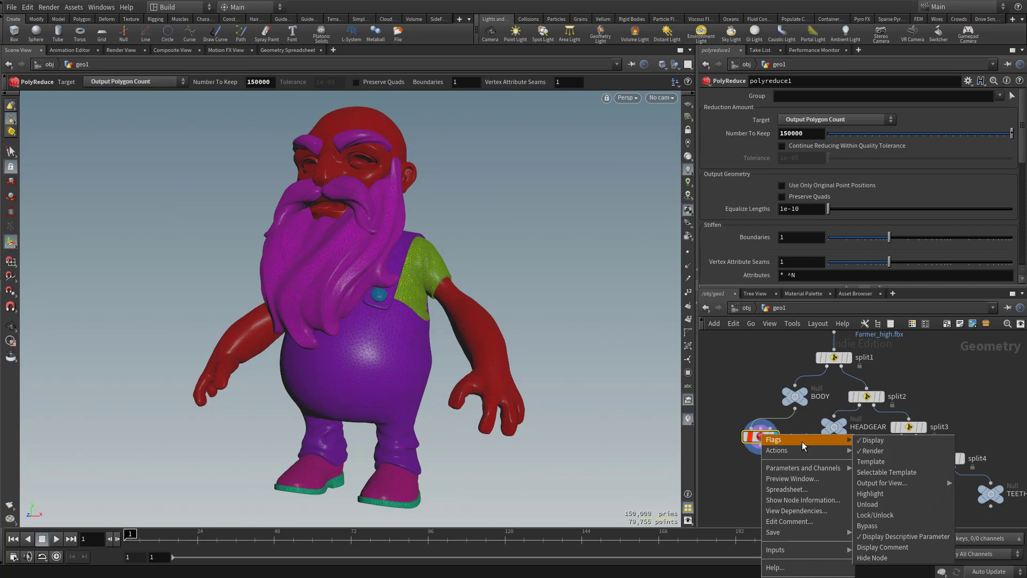
left_click(875, 514)
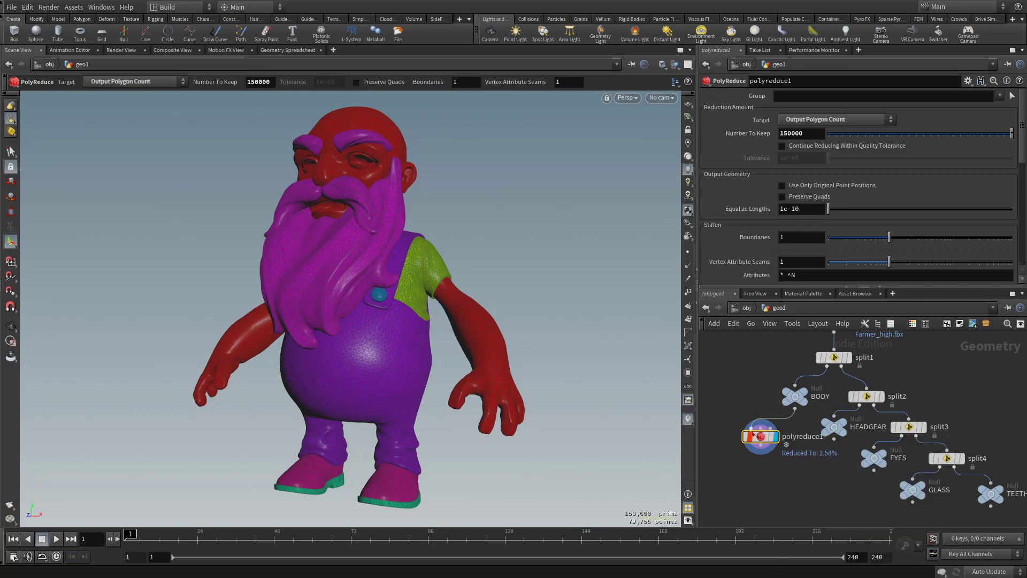
- Reposition the locked PolyReduce node slightly beneath the BODY null in the network
middle_click_drag(768, 490, 767, 501)
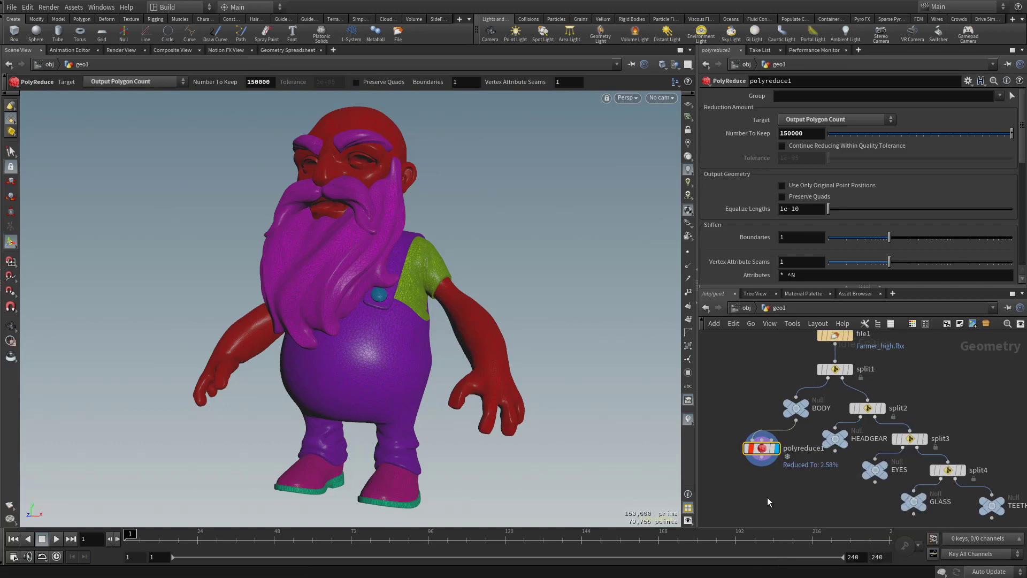
left_click_drag(762, 450, 757, 452)
middle_click_drag(741, 424, 748, 388)
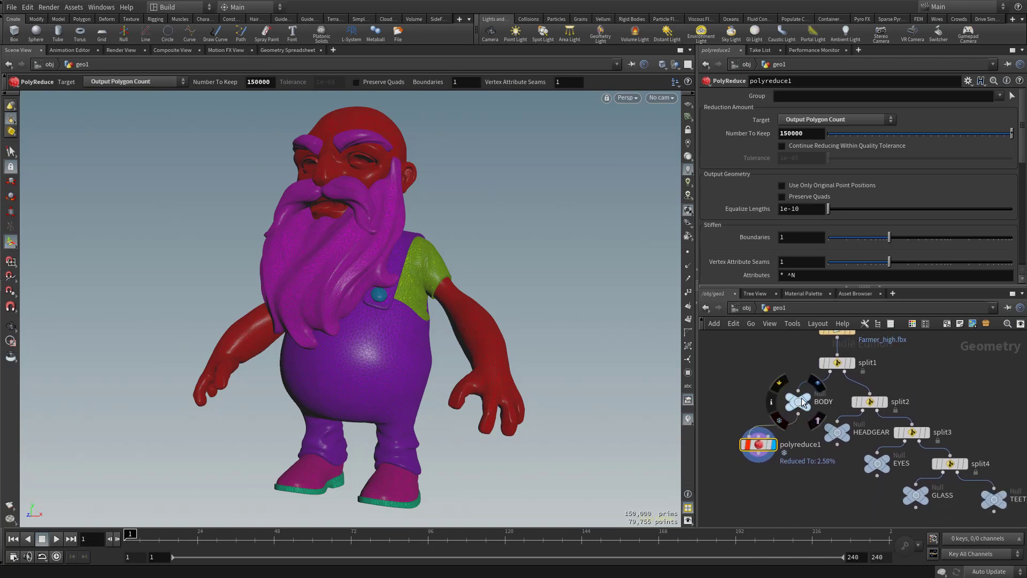
middle_click_drag(776, 479, 782, 436)
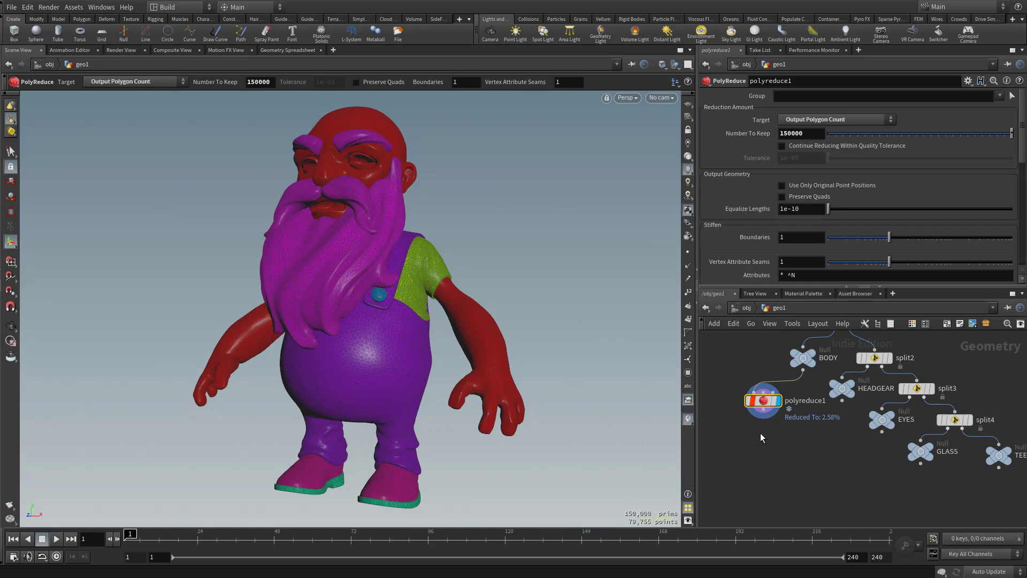
left_click_drag(756, 400, 768, 402)
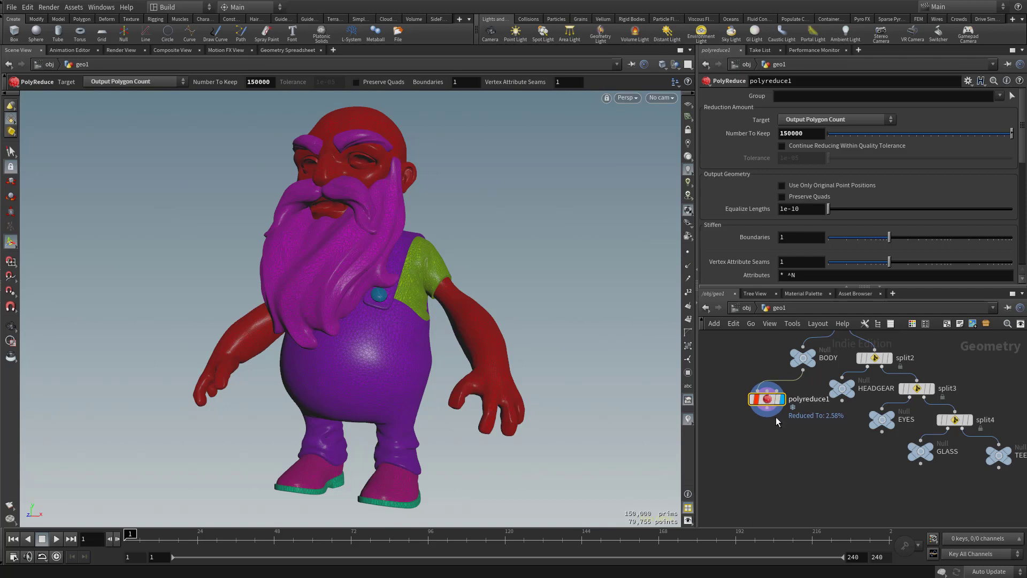
left_click_drag(766, 400, 767, 405)
middle_click_drag(784, 433, 775, 475)
left_click(8, 6)
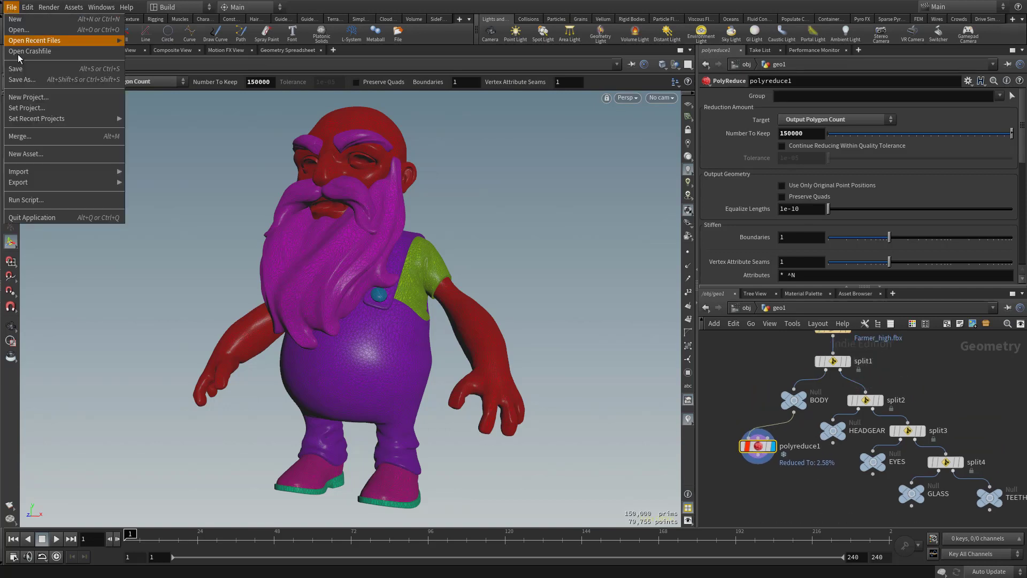
left_click(85, 3)
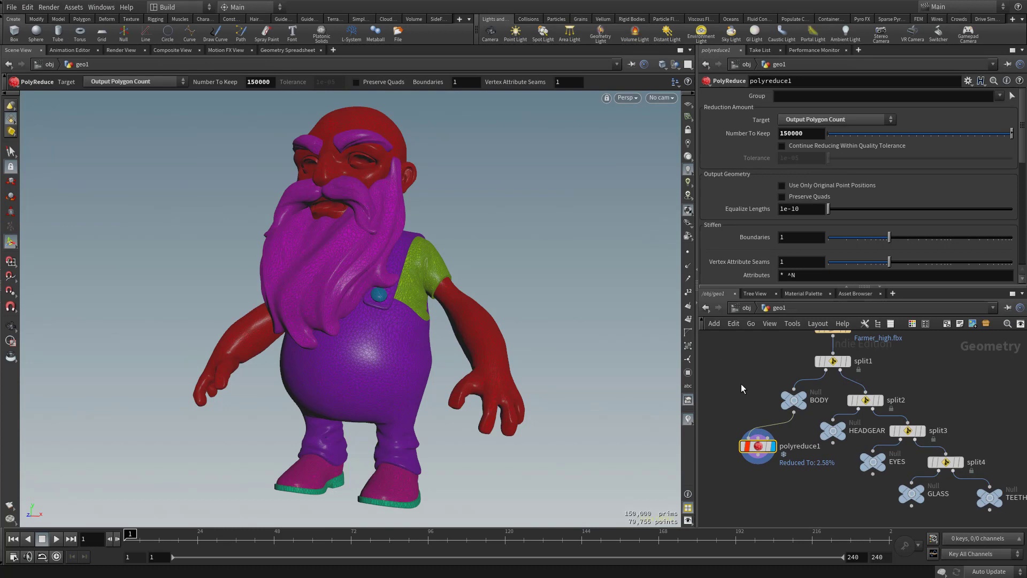
- Inspect the locked PolyReduce node's geometry and memory information
middle_click_drag(736, 395, 743, 344)
middle_click(767, 395)
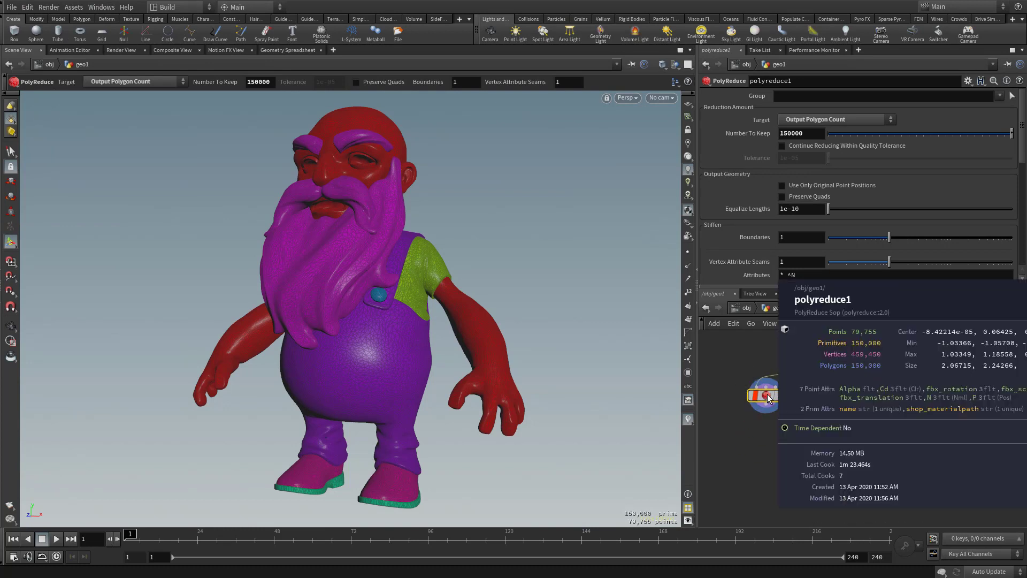
middle_click_drag(790, 444, 768, 456)
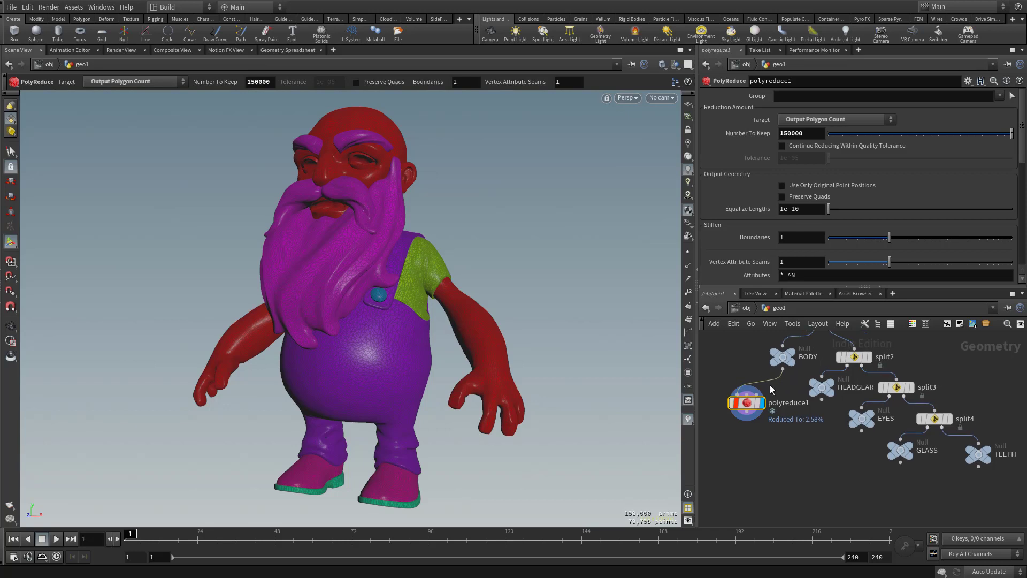
scroll(788, 453, "down", 2)
middle_click_drag(745, 374, 733, 415)
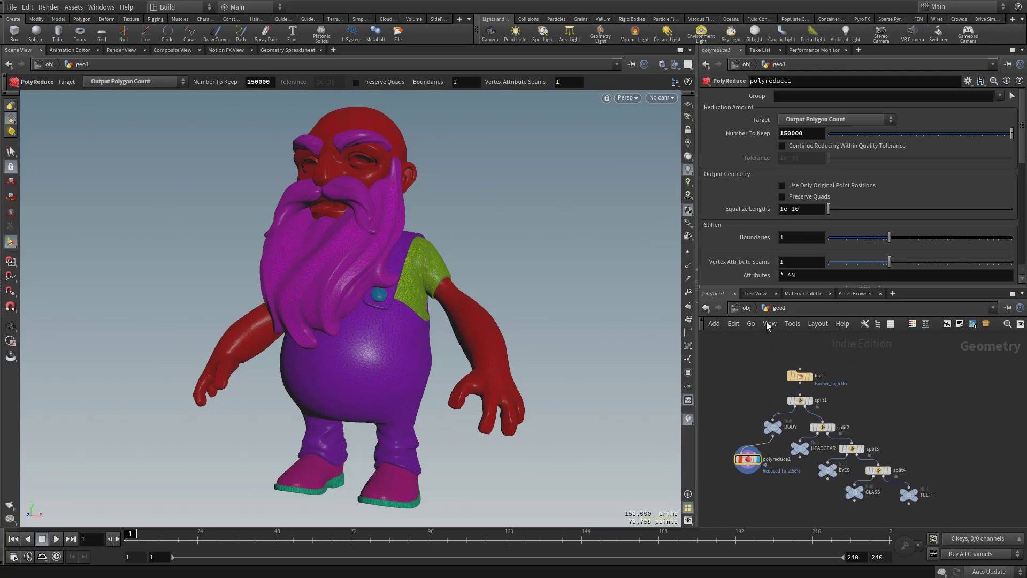
middle_click_drag(820, 393, 793, 327)
middle_click_drag(758, 427, 755, 534)
middle_click_drag(760, 497, 773, 450)
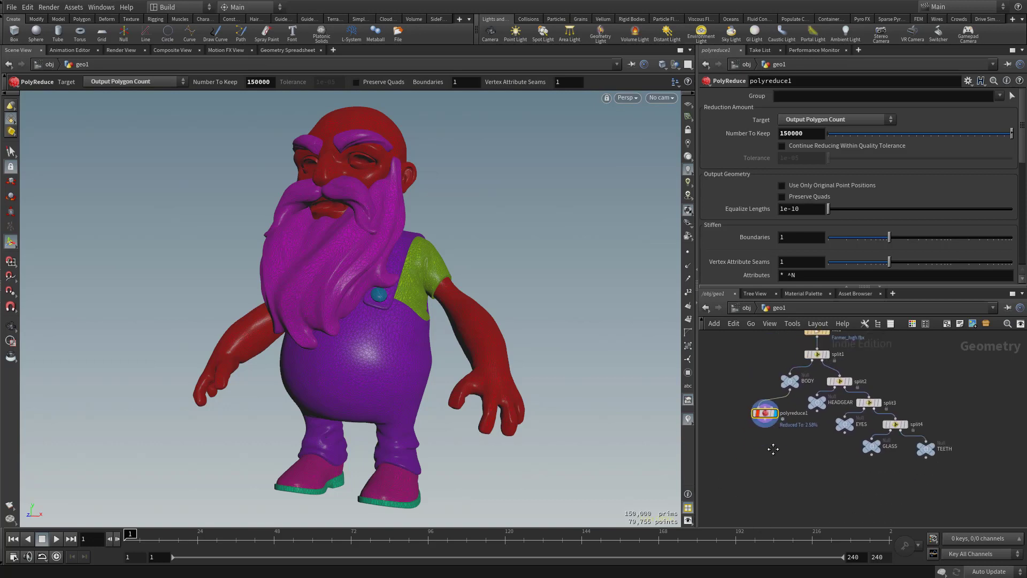
left_click(764, 419)
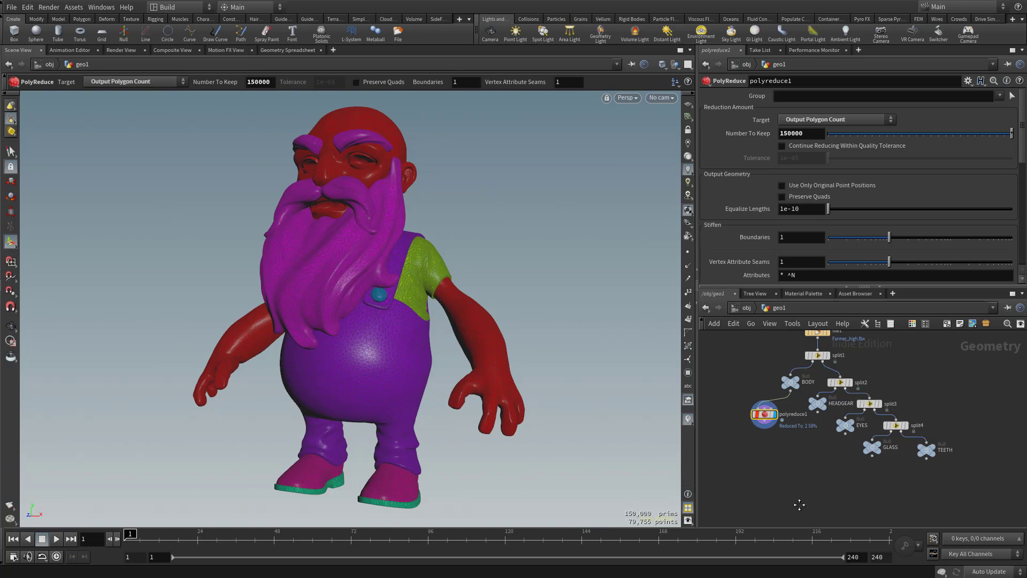
scroll(788, 490, "up", 4)
scroll(705, 432, "down", 2)
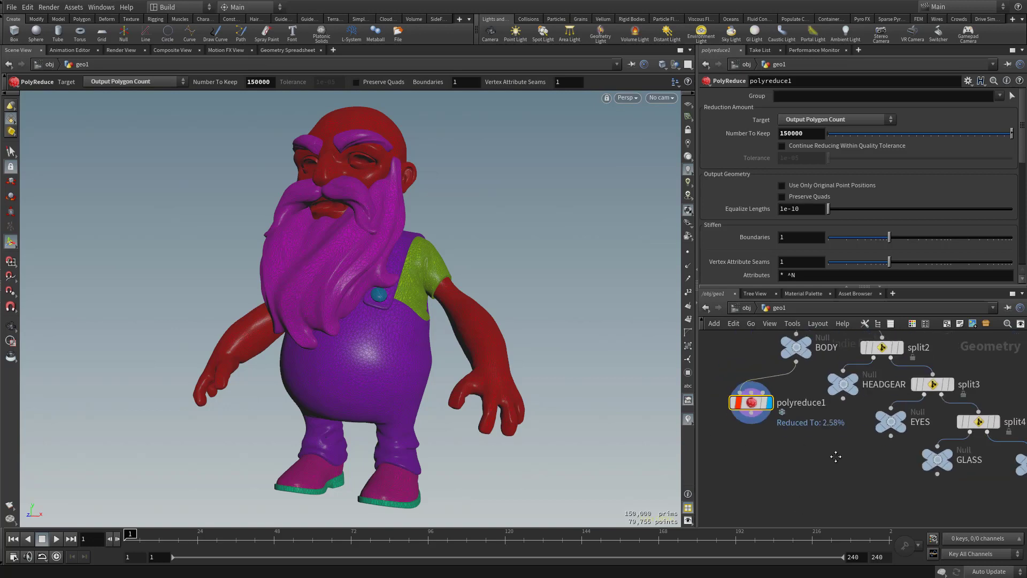
scroll(839, 448, "down", 2)
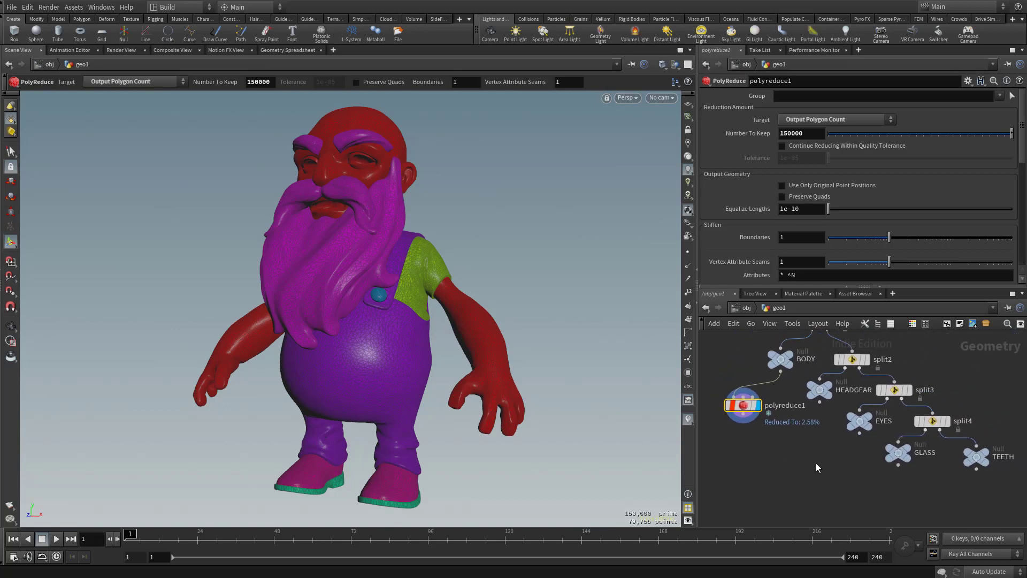